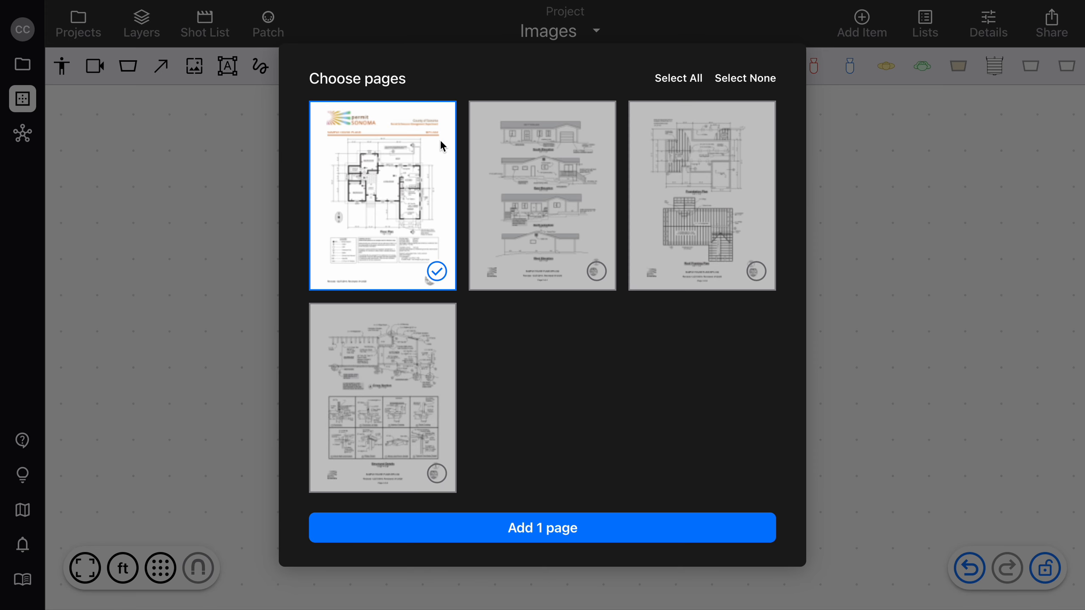
Import the first and third pages of the house plans document onto the canvas, leaving the elevations page unselected.
click(571, 193)
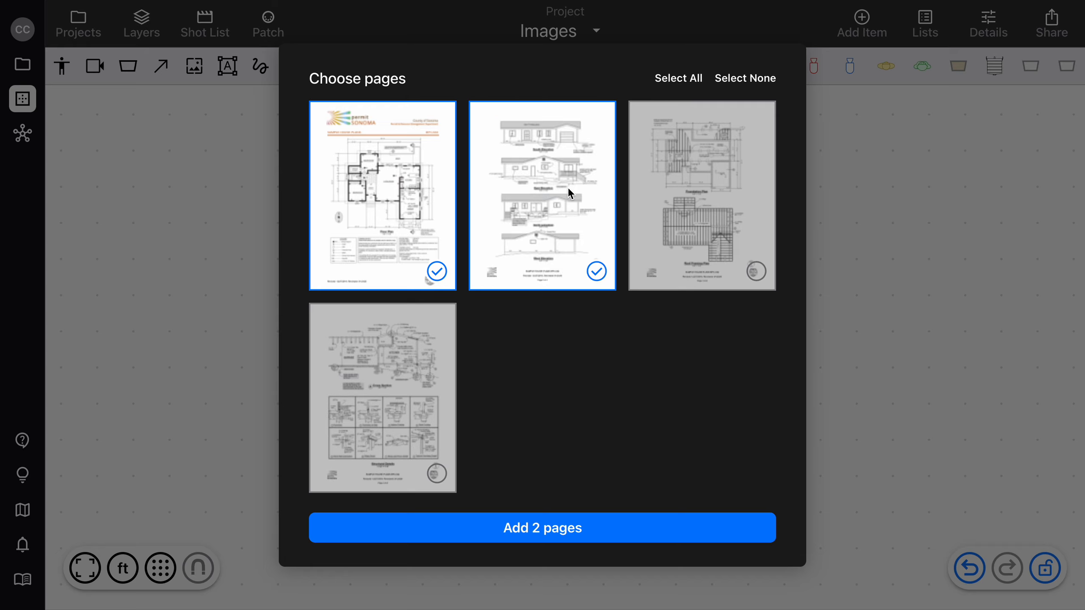
click(697, 196)
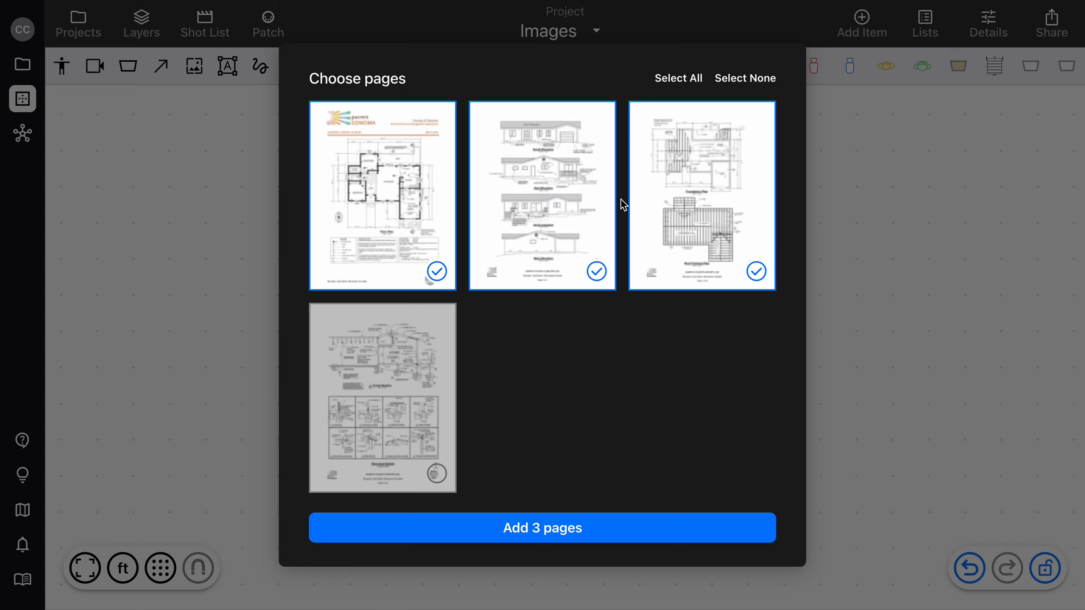
click(544, 195)
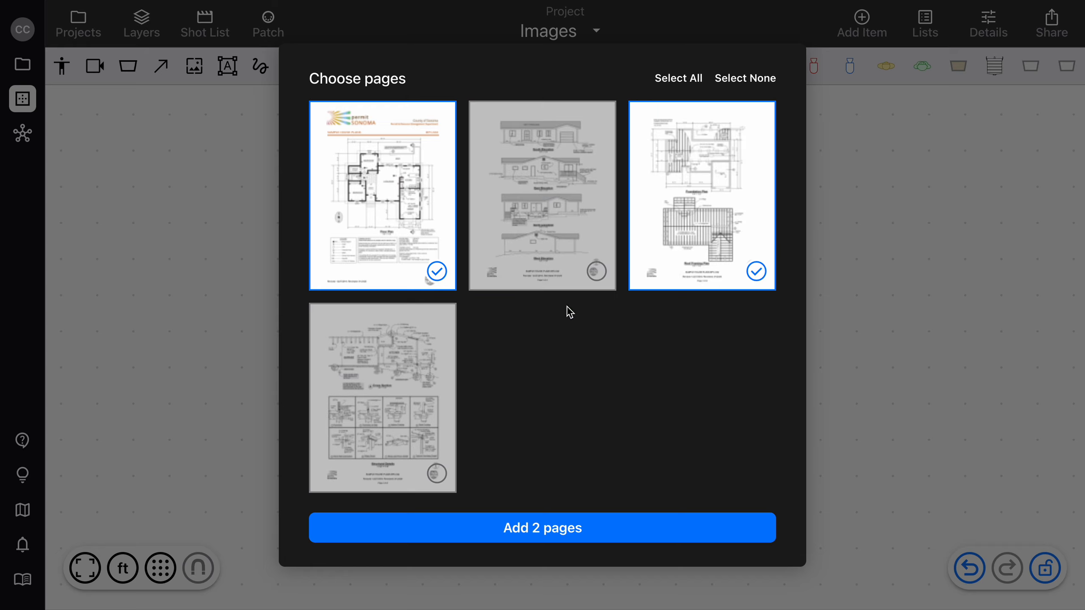
click(546, 526)
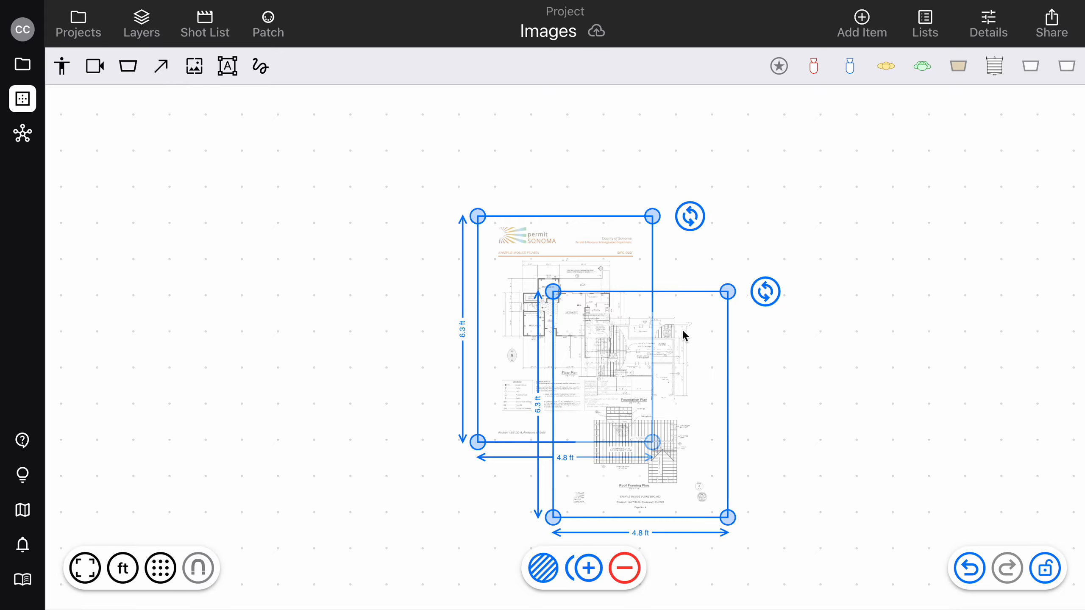
click(827, 387)
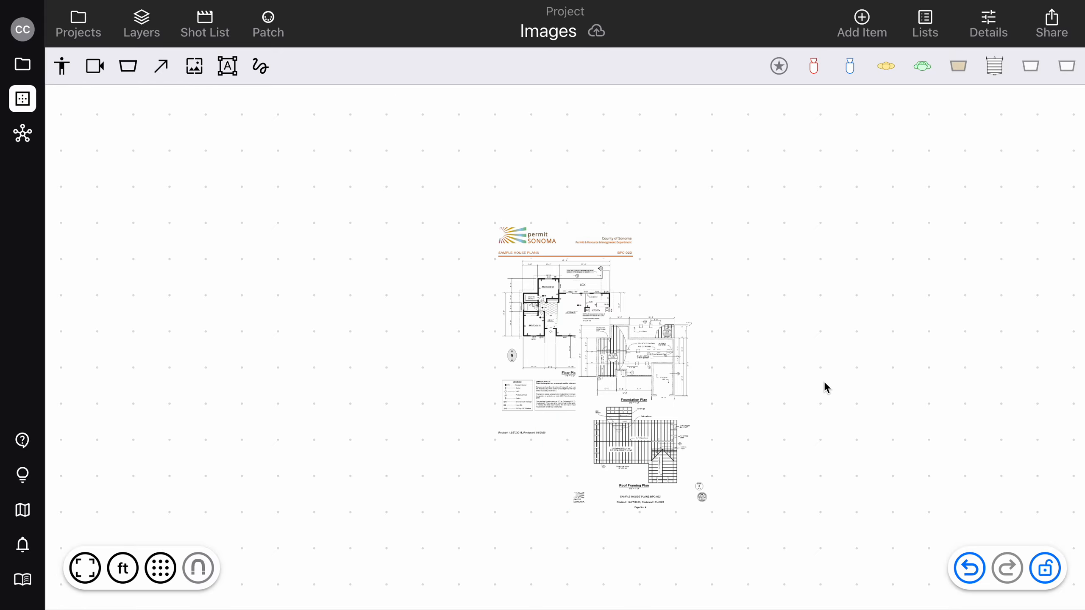
Delete the page with the foundation and roof framing plans from the canvas.
click(629, 380)
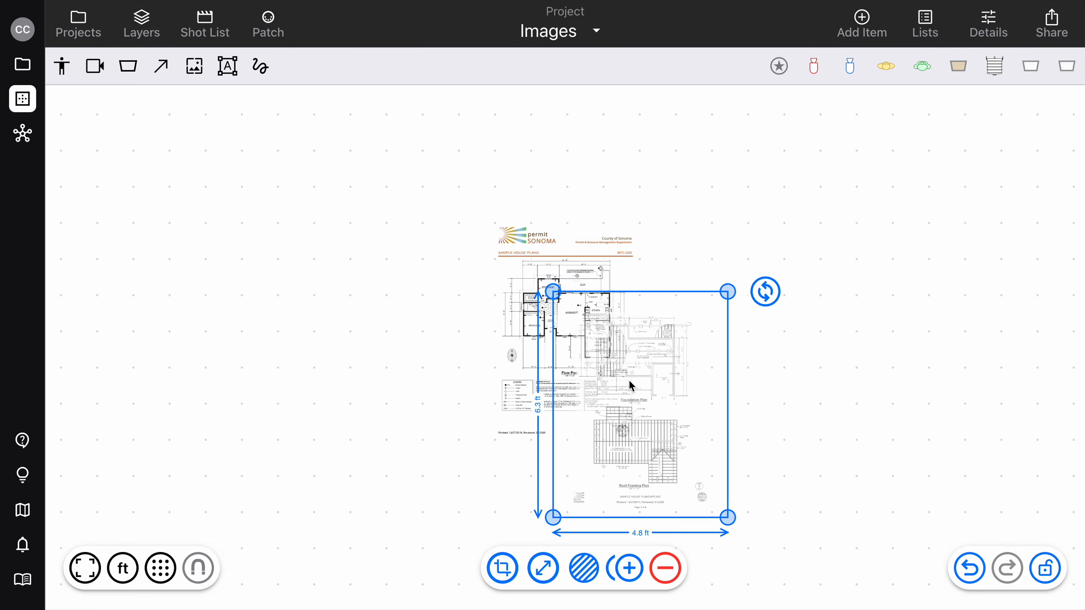
key(Delete)
Enlarge the remaining floor plan page proportionally to about 23.1 ft tall, repositioning it on the canvas.
click(606, 340)
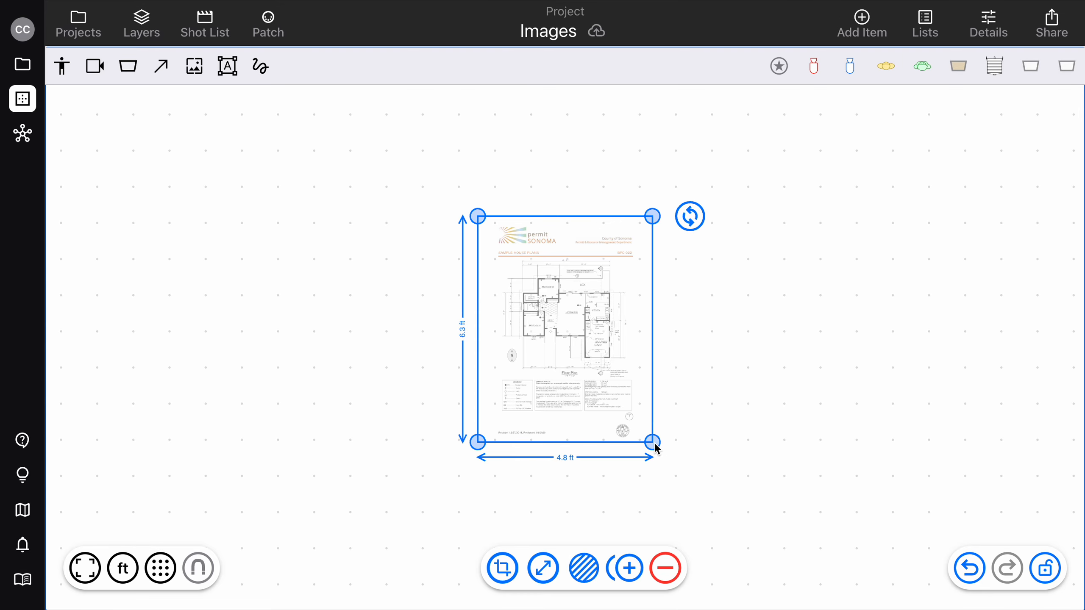
drag(652, 442, 938, 591)
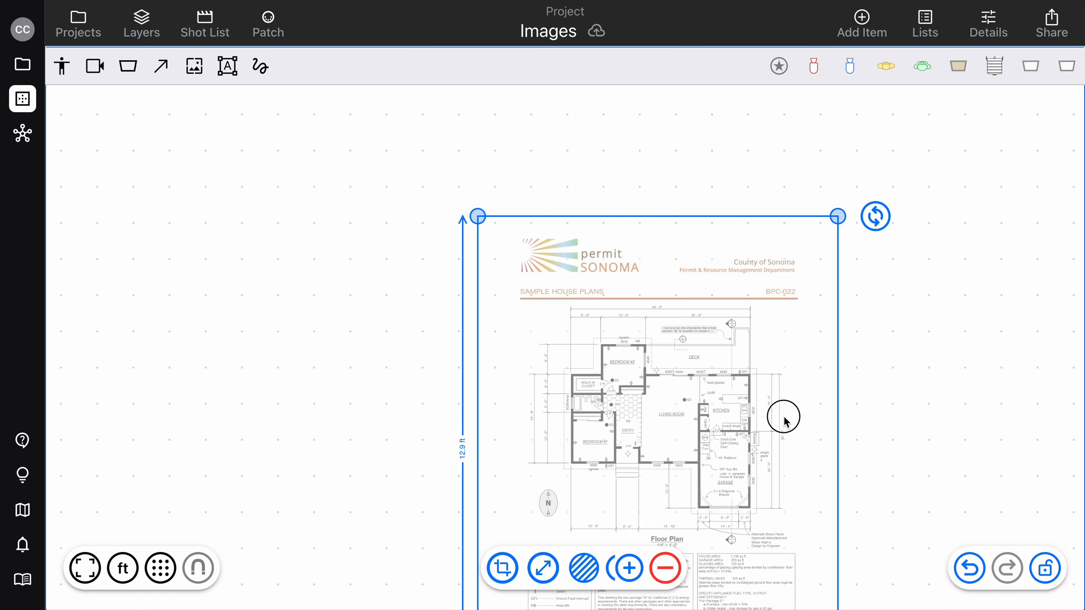
drag(783, 421, 692, 245)
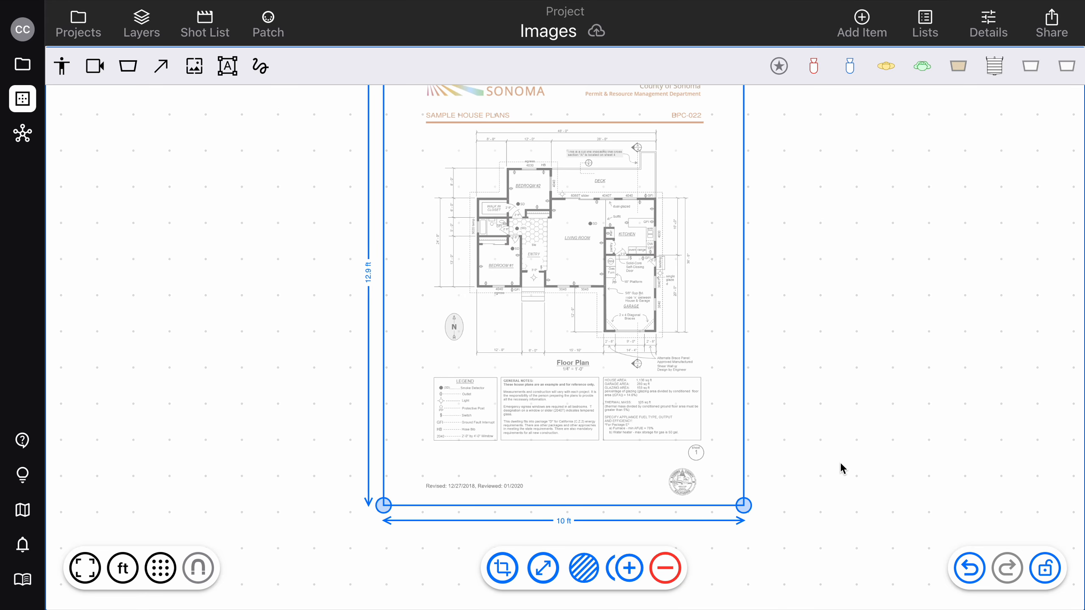
drag(743, 505, 1041, 600)
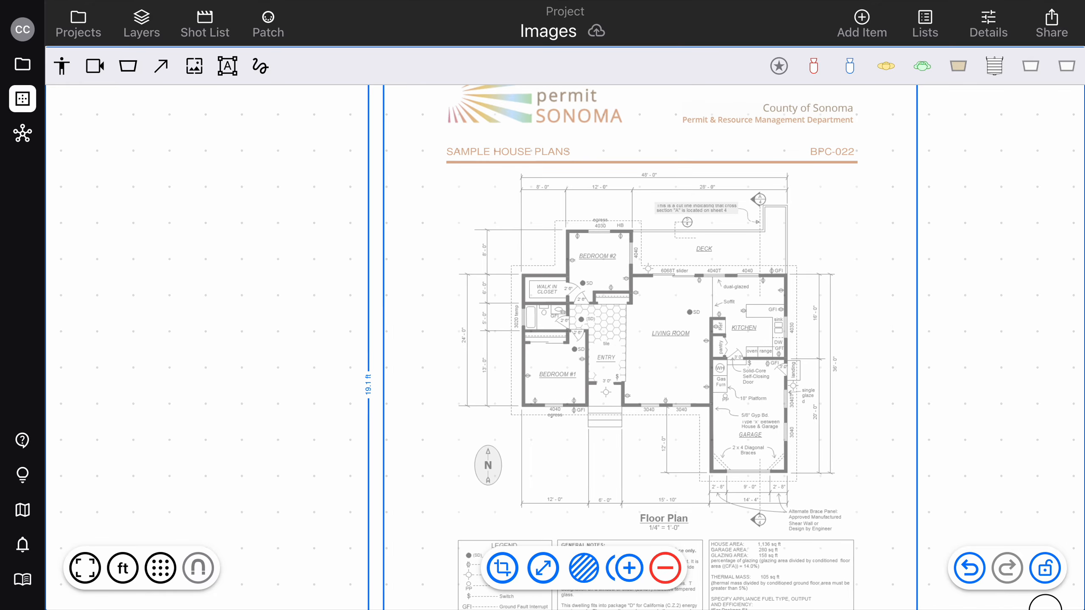
scroll(959, 294, up, 3)
scroll(959, 294, right, 3)
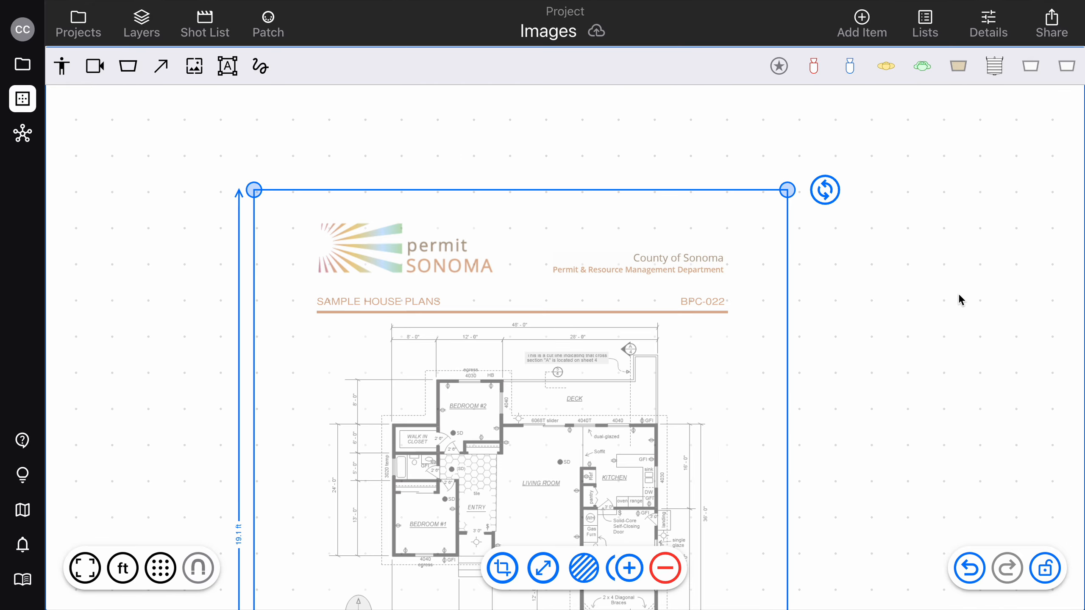
drag(786, 190, 942, 86)
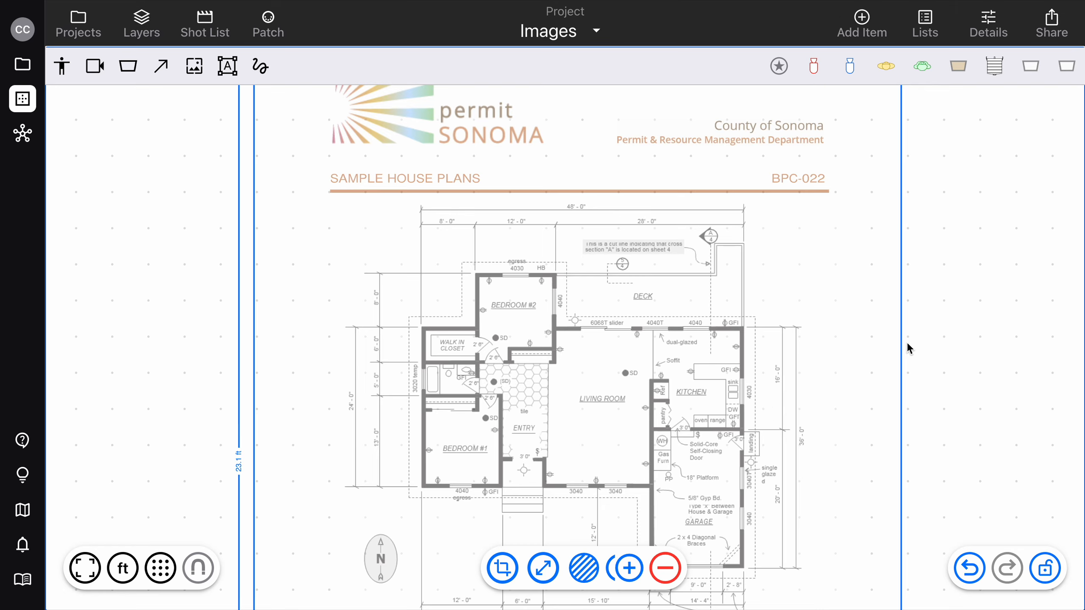
Scale the floor plan to real size by spanning the reference line along the overall width dimension and setting it to 48 ft.
scroll(971, 352, down, 3)
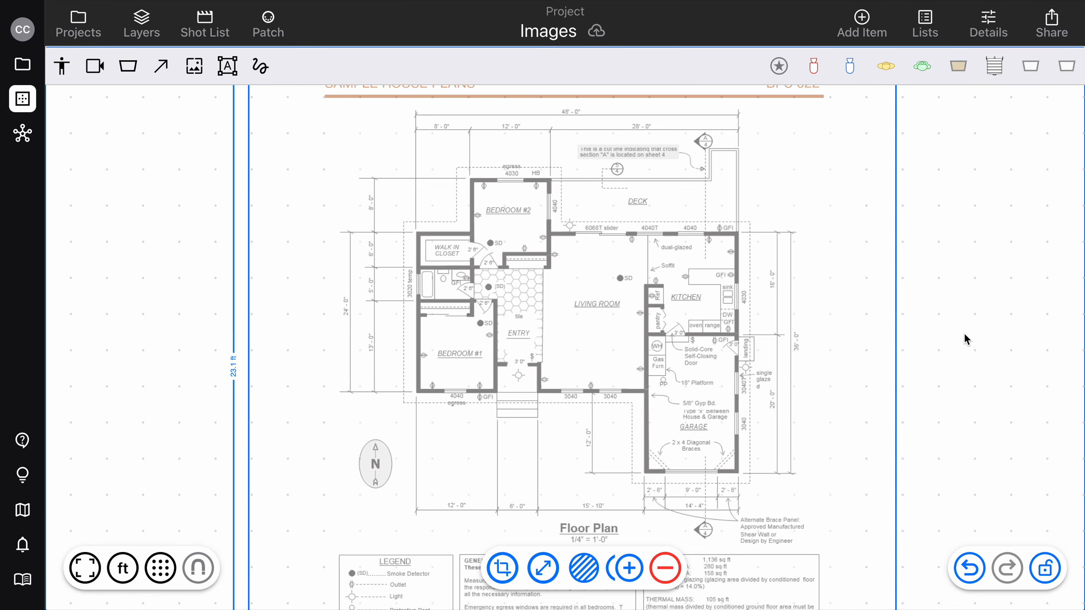
click(542, 568)
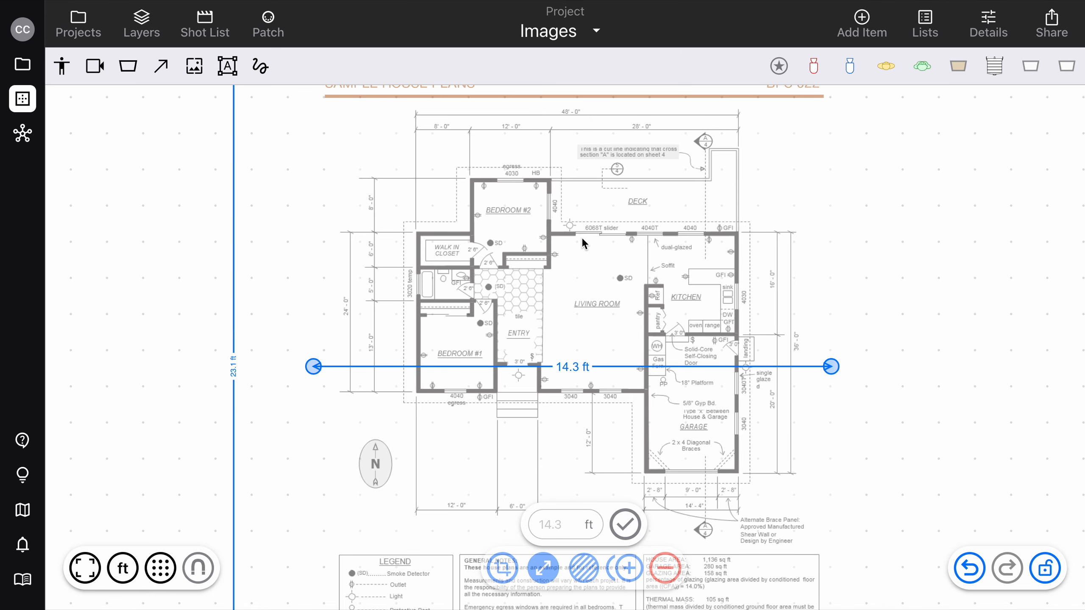
scroll(547, 206, up, 3)
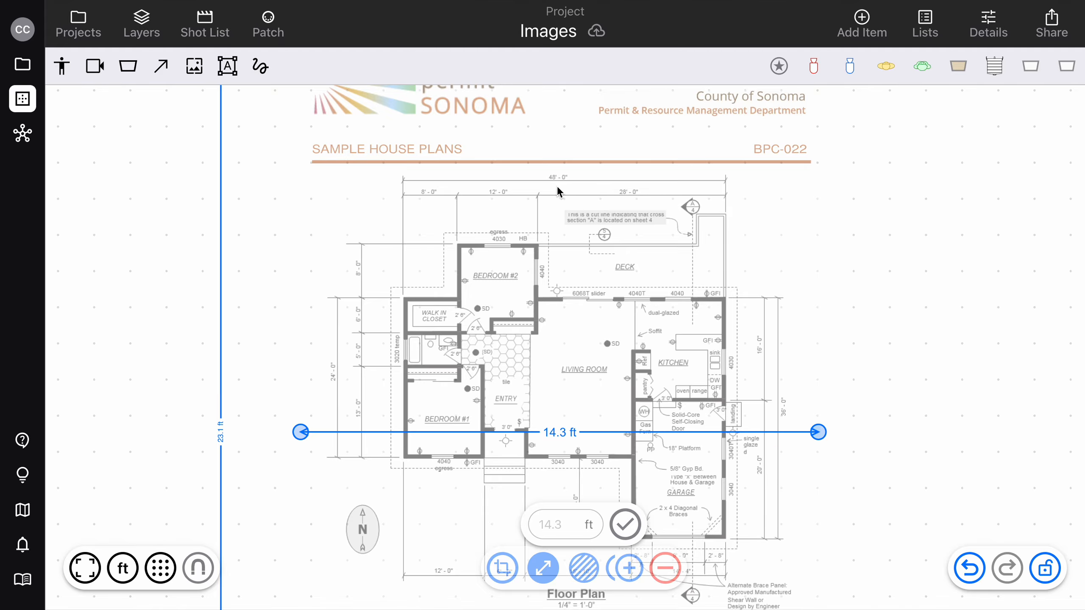
drag(300, 432, 401, 180)
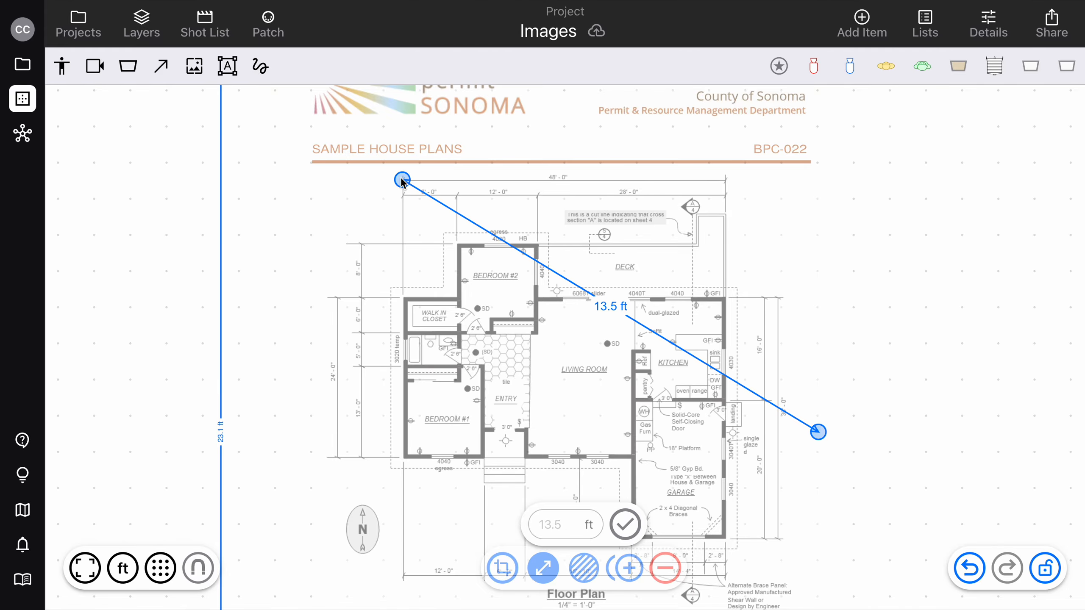
drag(817, 433, 724, 181)
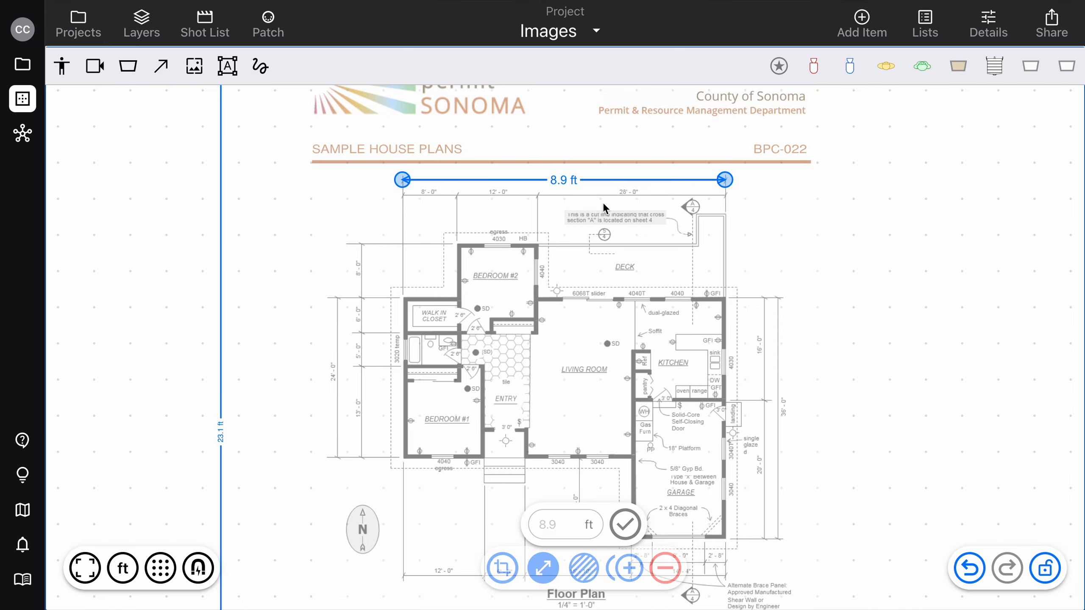
click(561, 528)
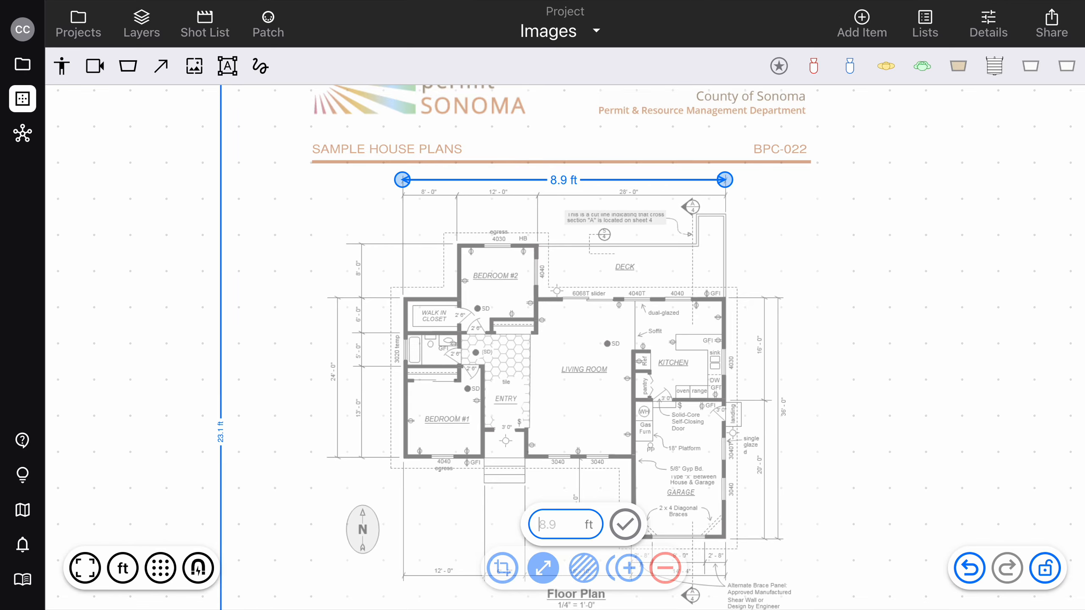
text(48)
click(627, 524)
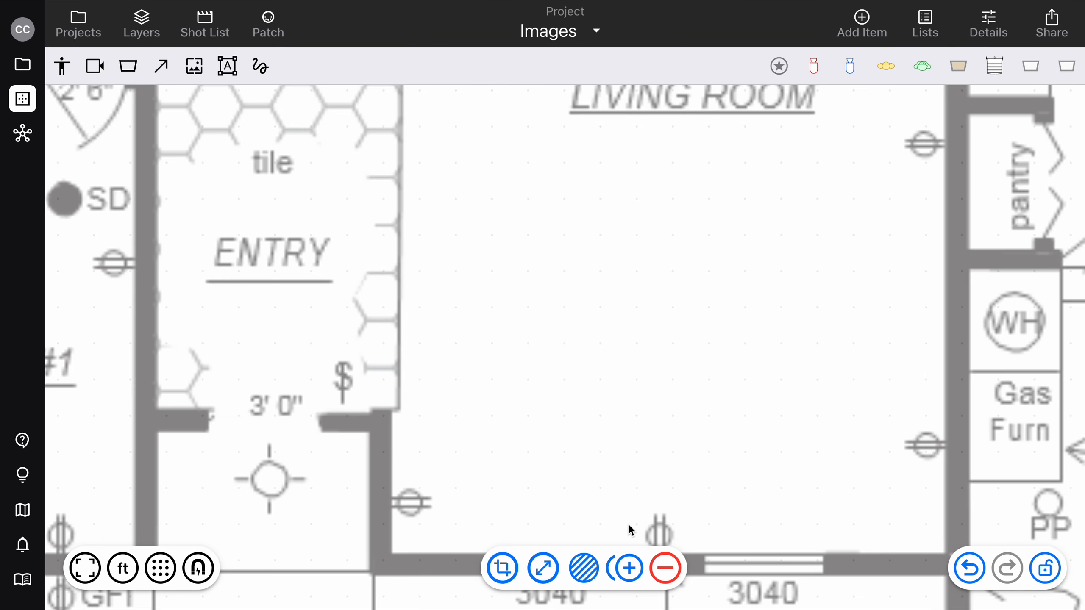
Crop the floor plan page around the house to about 53.3 ft wide and 53.2 ft tall.
scroll(638, 335, down, 10)
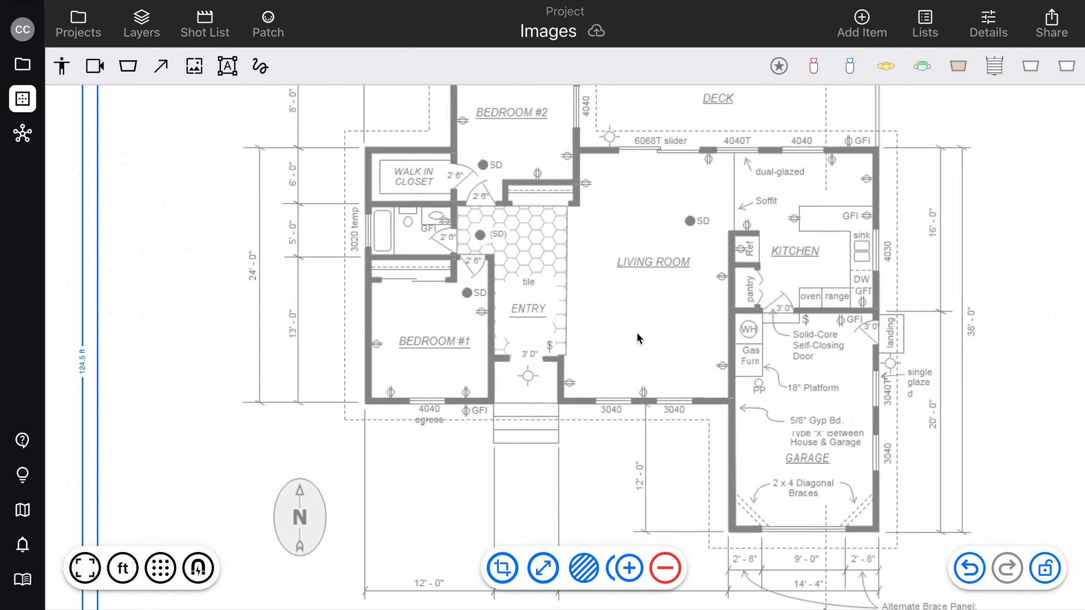
scroll(637, 332, down, 2)
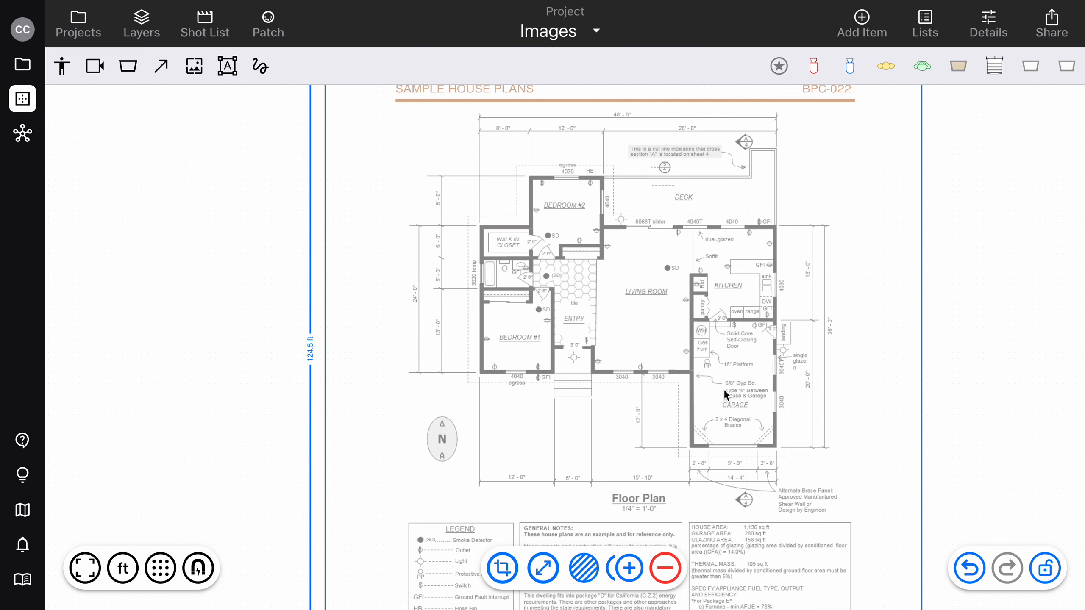
scroll(738, 389, down, 3)
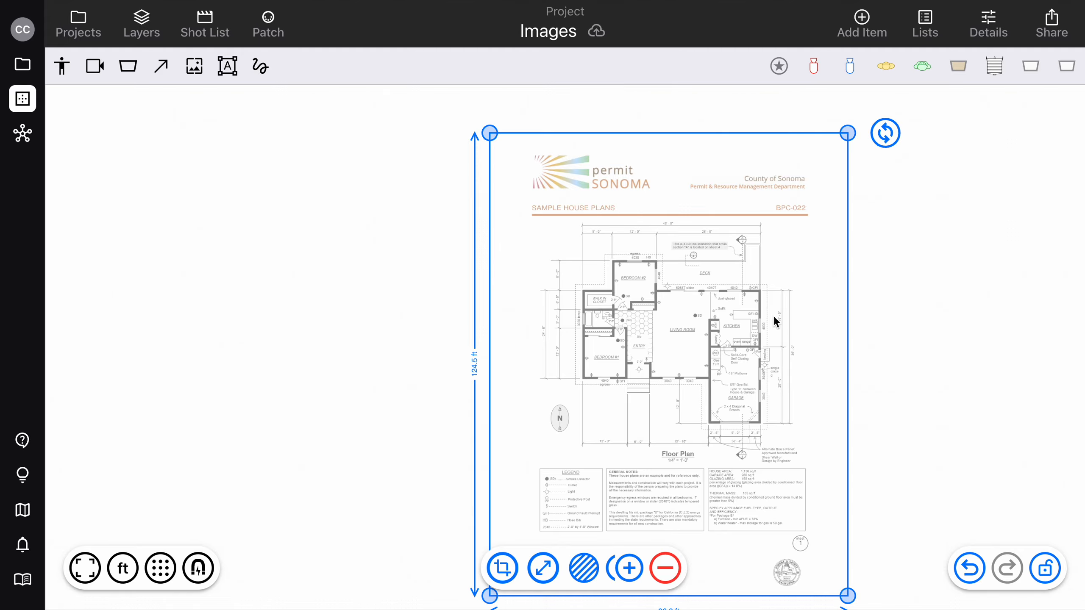
scroll(853, 310, right, 2)
scroll(853, 310, down, 1)
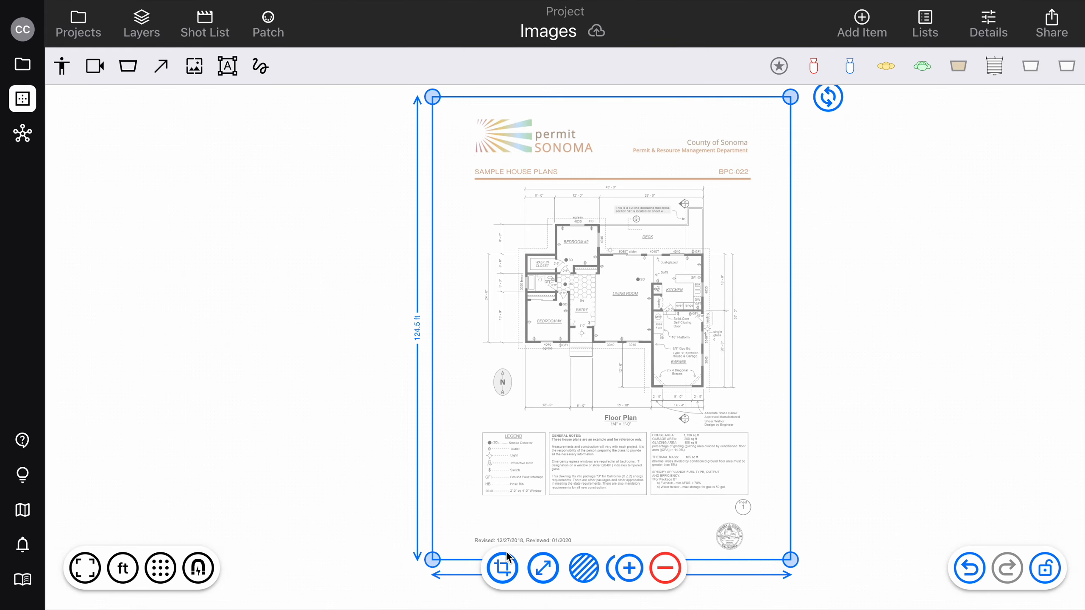
click(502, 567)
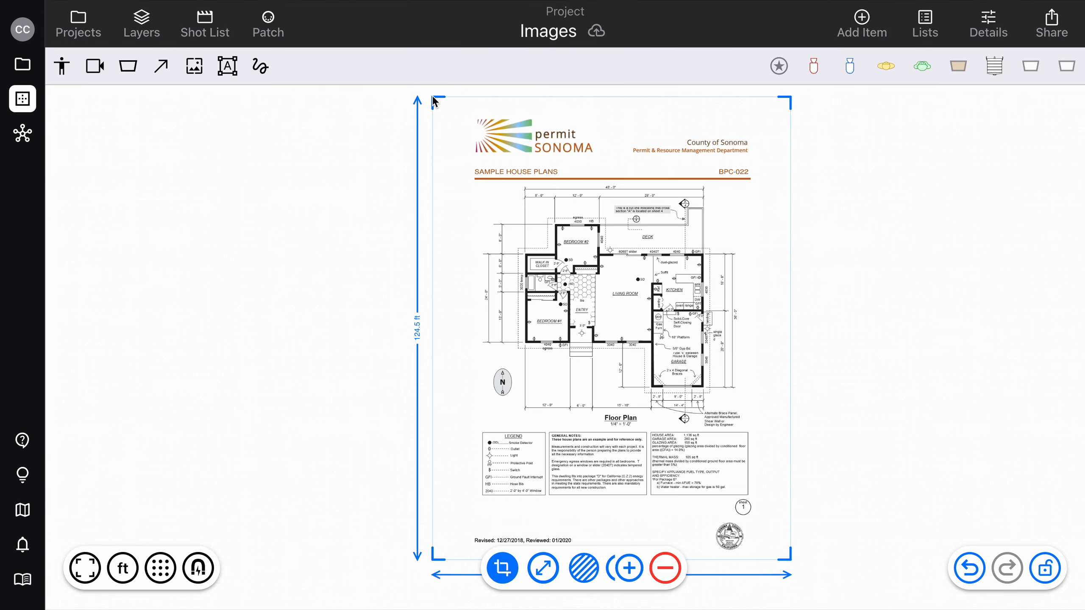
drag(436, 99, 511, 201)
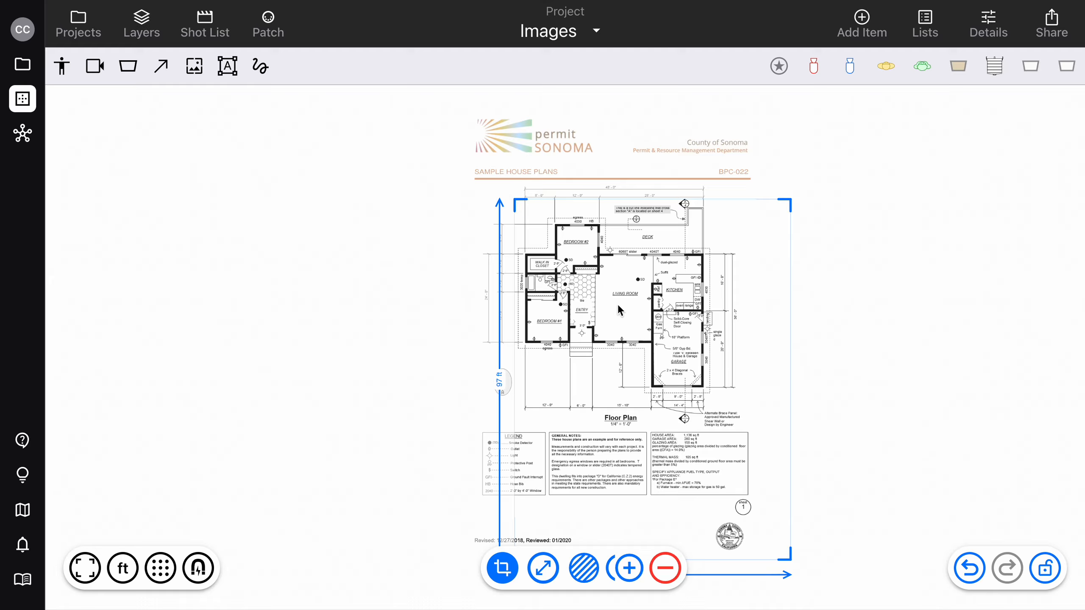
drag(788, 561, 711, 400)
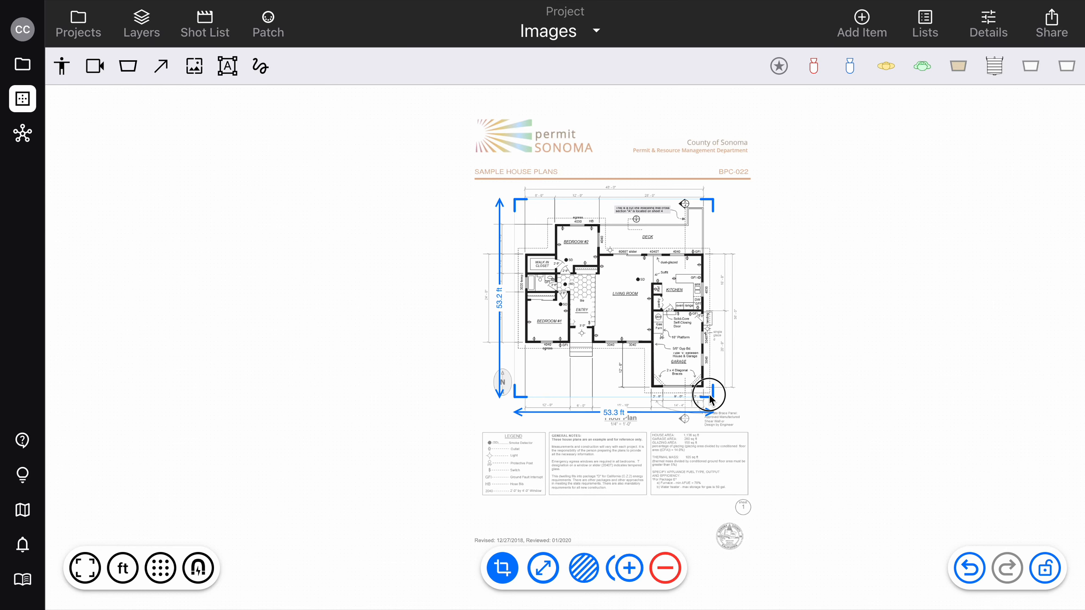
Trim the crop's lower edge to just below the garage, about 52.4 ft tall overall, and apply the crop.
scroll(710, 396, up, 10)
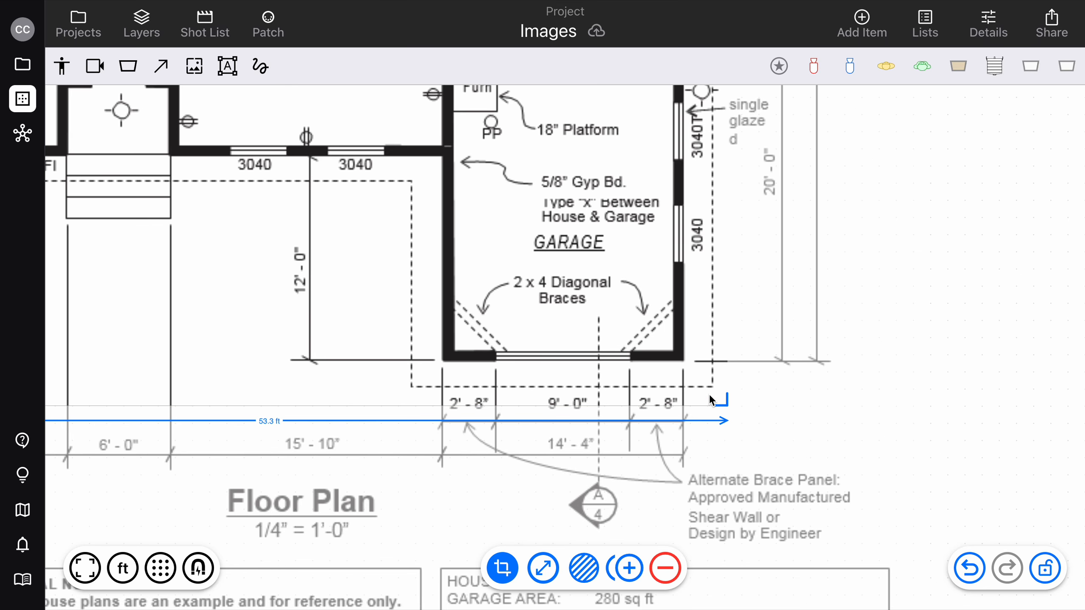
drag(724, 408, 723, 392)
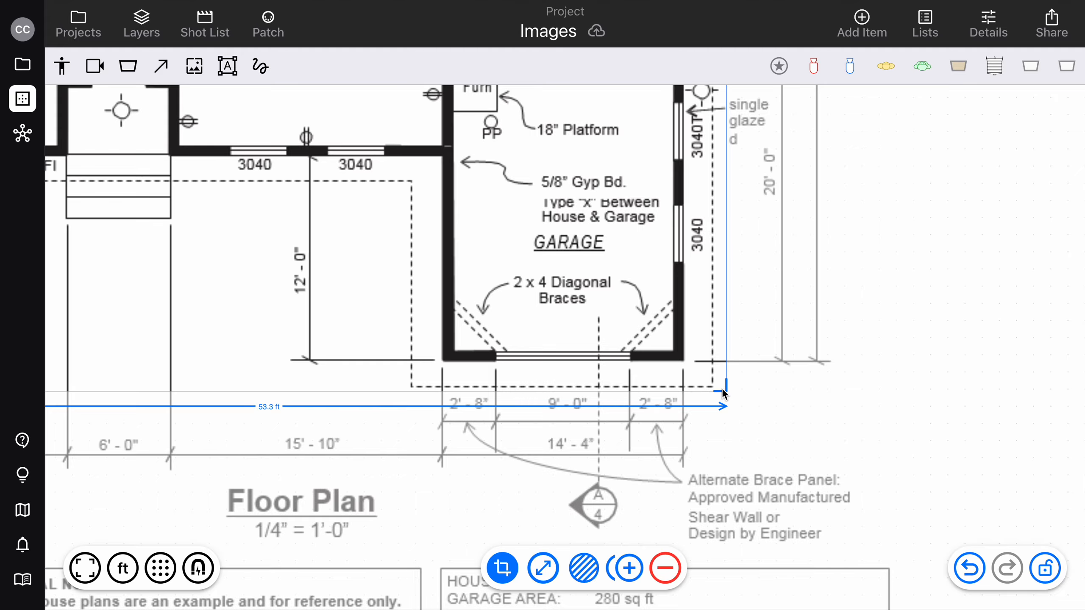
click(502, 567)
click(867, 407)
Reopen the floor plan's crop, undo the crop, redo it and leave crop mode.
scroll(867, 407, down, 5)
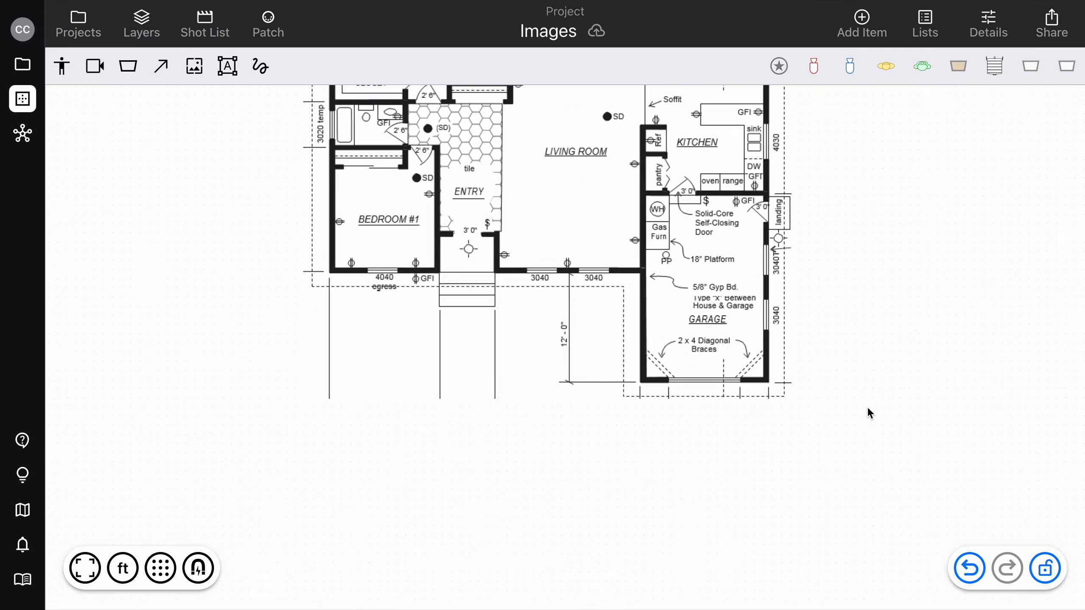
scroll(867, 406, down, 3)
scroll(866, 406, up, 5)
scroll(867, 407, down, 4)
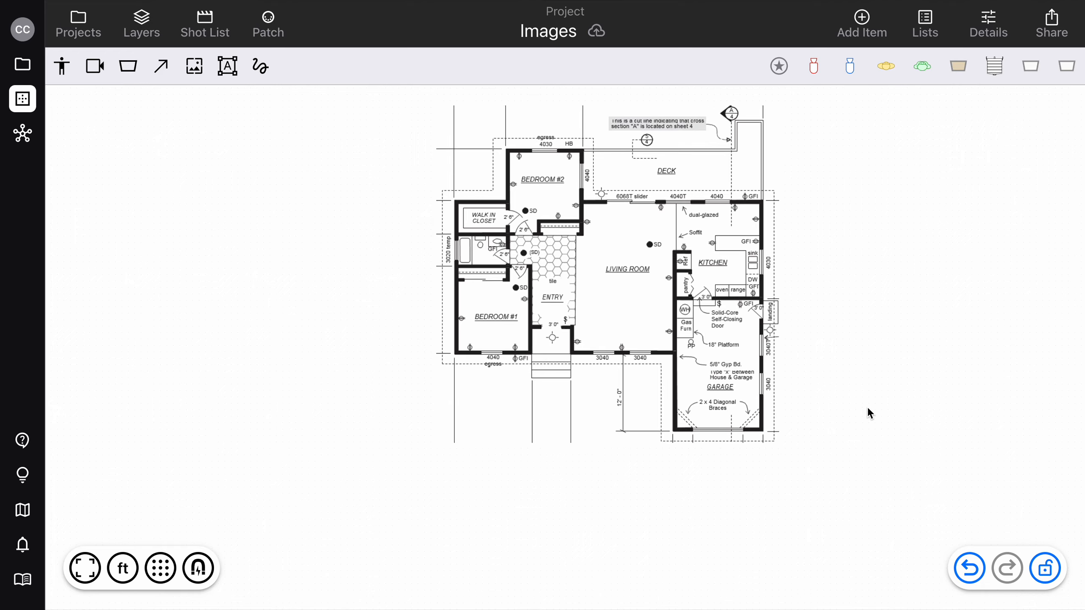
click(645, 325)
click(502, 570)
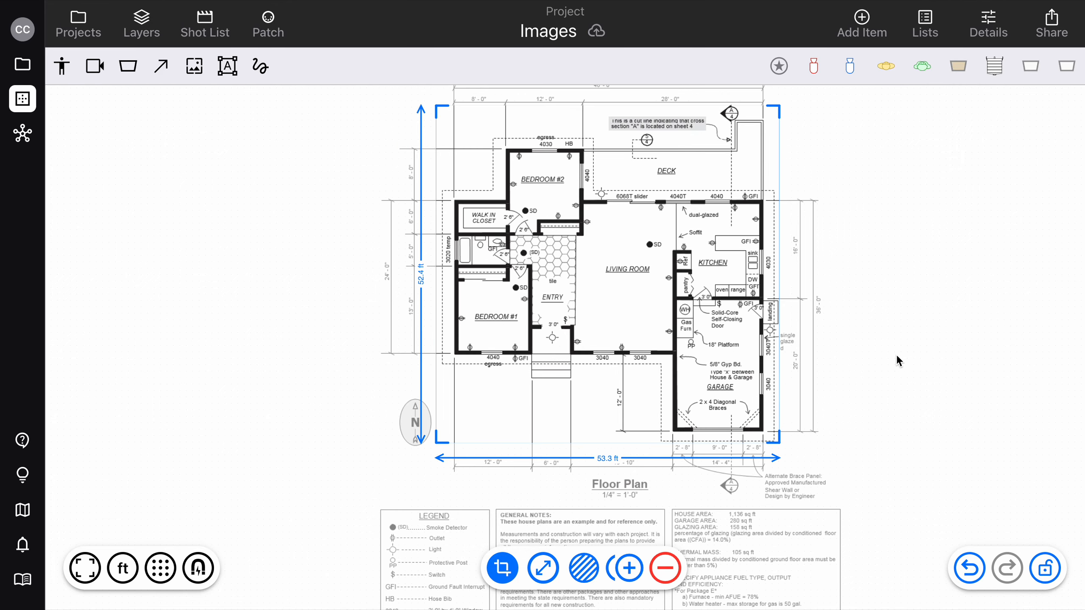
drag(653, 325, 652, 333)
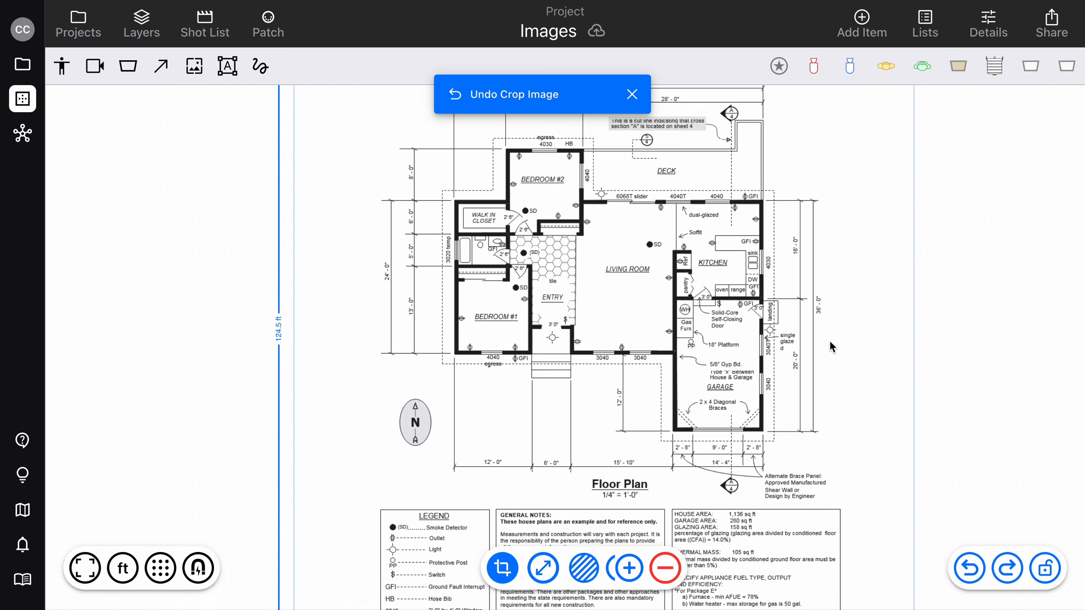
key(super+shift+z)
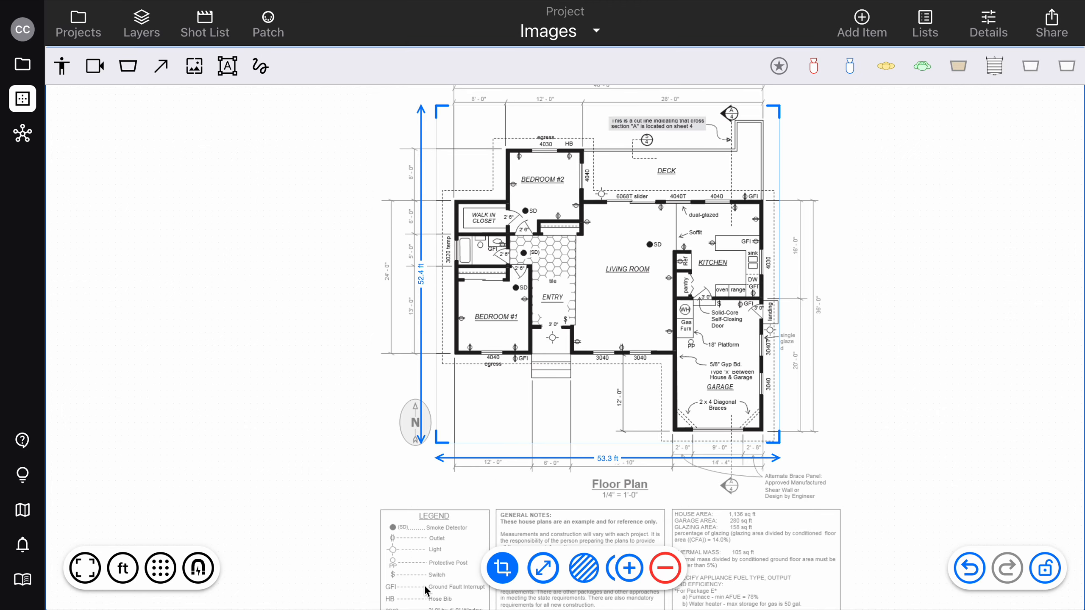
click(502, 568)
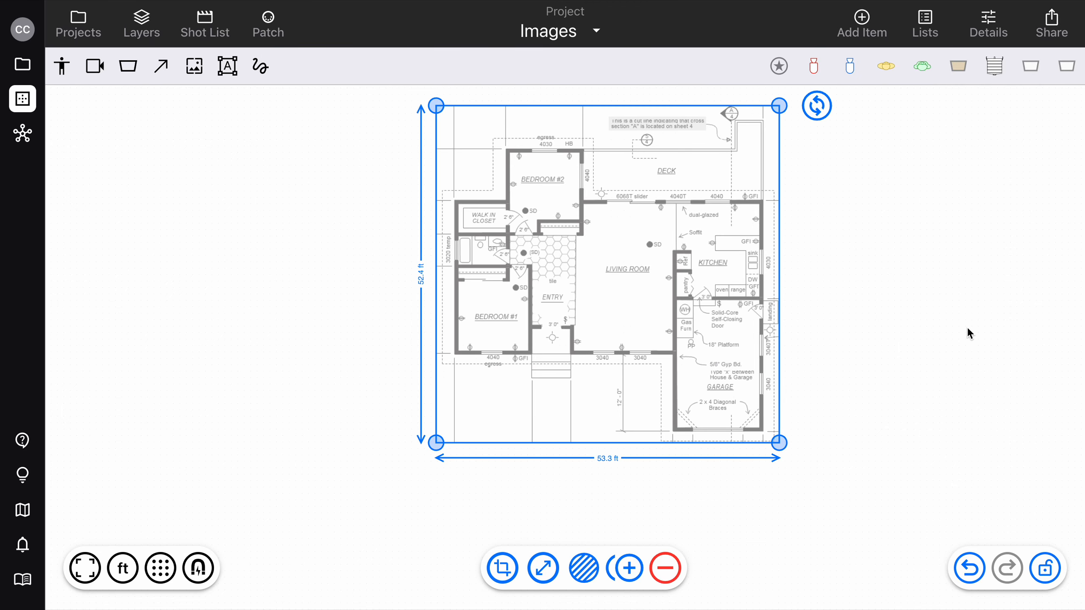
Shrink the cropped floor plan proportionally to about 52 ft wide and 51.1 ft tall.
click(981, 341)
click(685, 304)
mouse_move(780, 444)
mouse_down()
mouse_move(853, 491)
mouse_move(782, 443)
mouse_move(876, 492)
mouse_move(699, 399)
mouse_move(774, 433)
mouse_up()
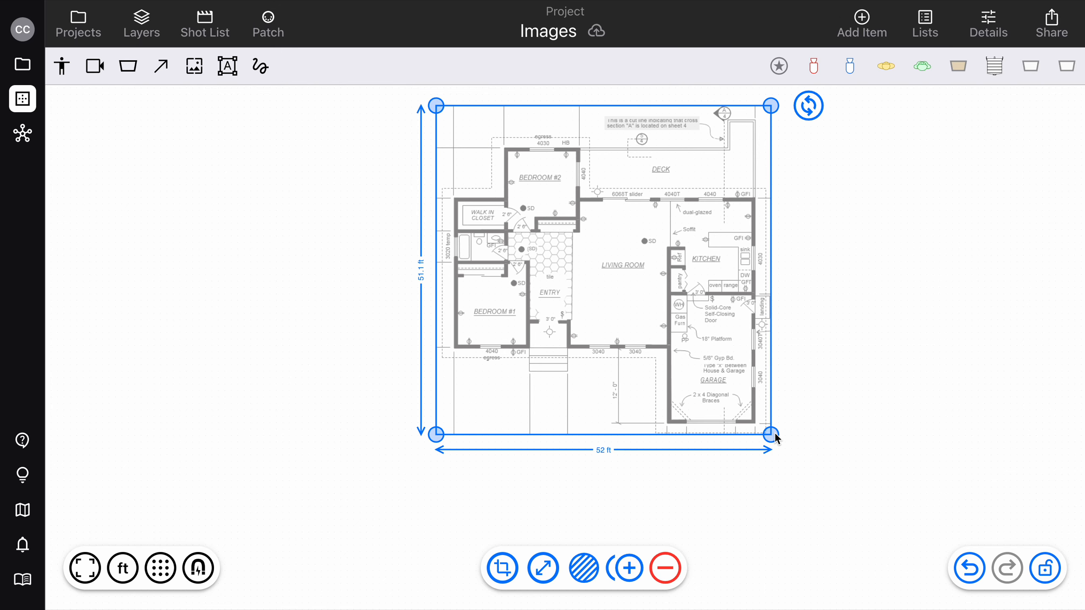
Undo the floor plan's last resize and deselect the image.
key(ctrl+z)
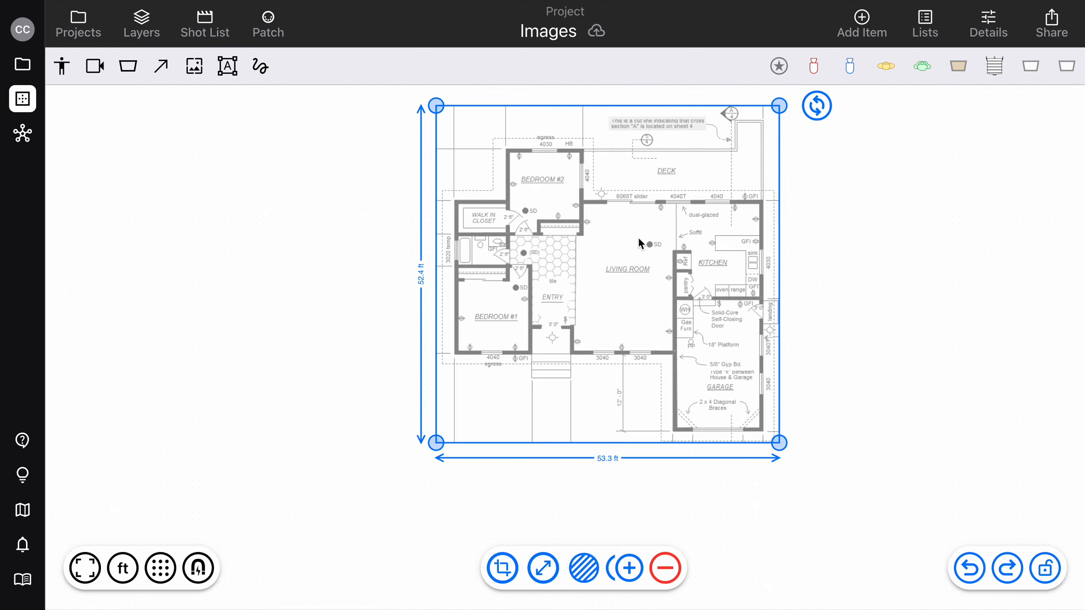
click(873, 449)
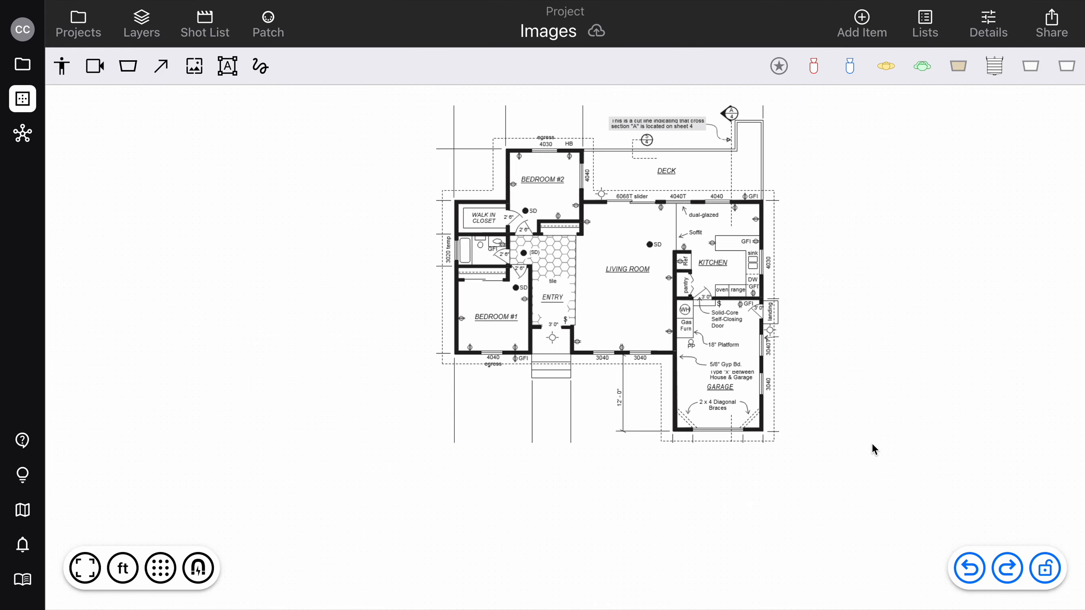
Lower the opacity of the floor plan image so it appears fainter on the canvas, and deselect it.
click(610, 242)
click(583, 568)
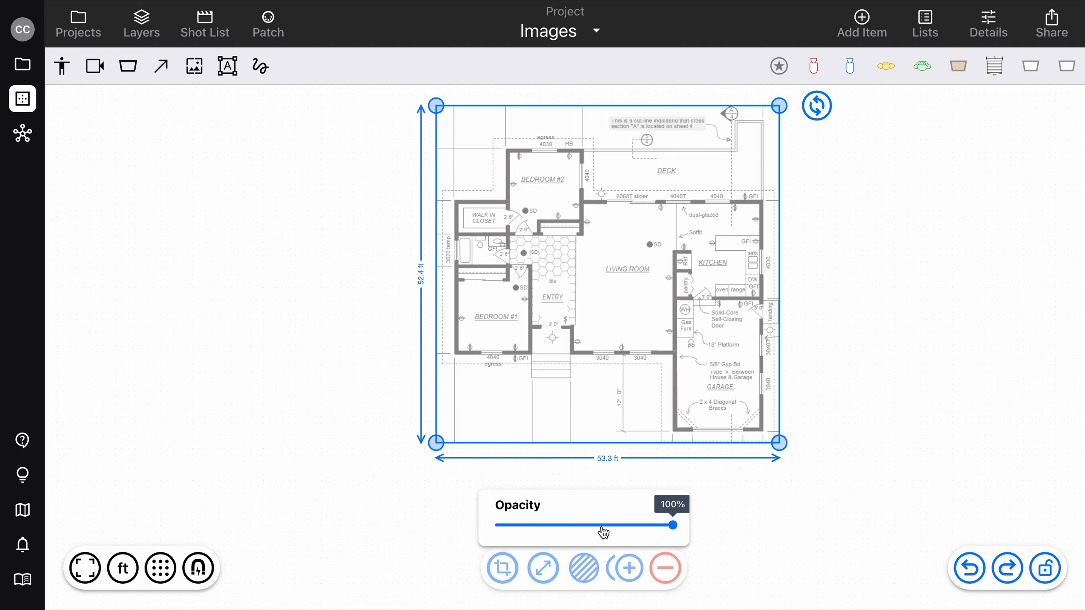
drag(671, 526, 553, 525)
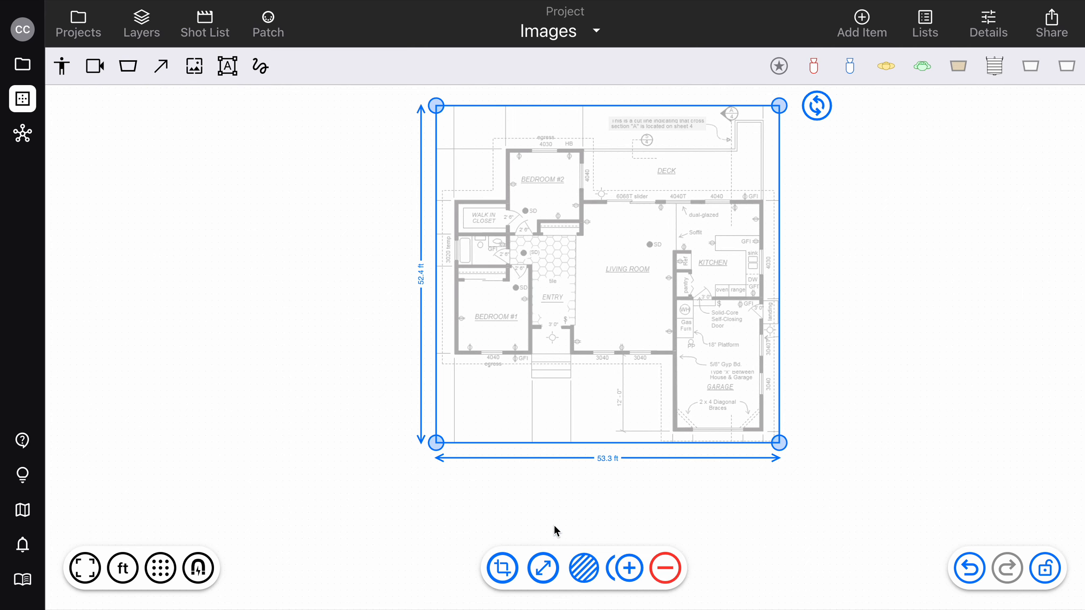
click(871, 504)
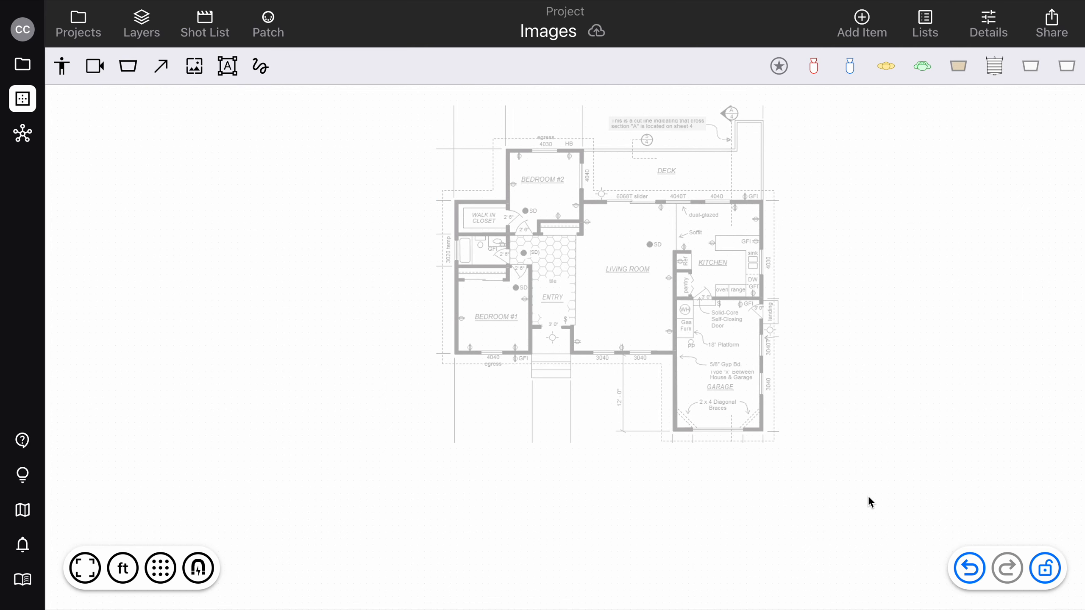
Lock the floor plan image and try to select it at the living room and entry.
scroll(672, 251, up, 1)
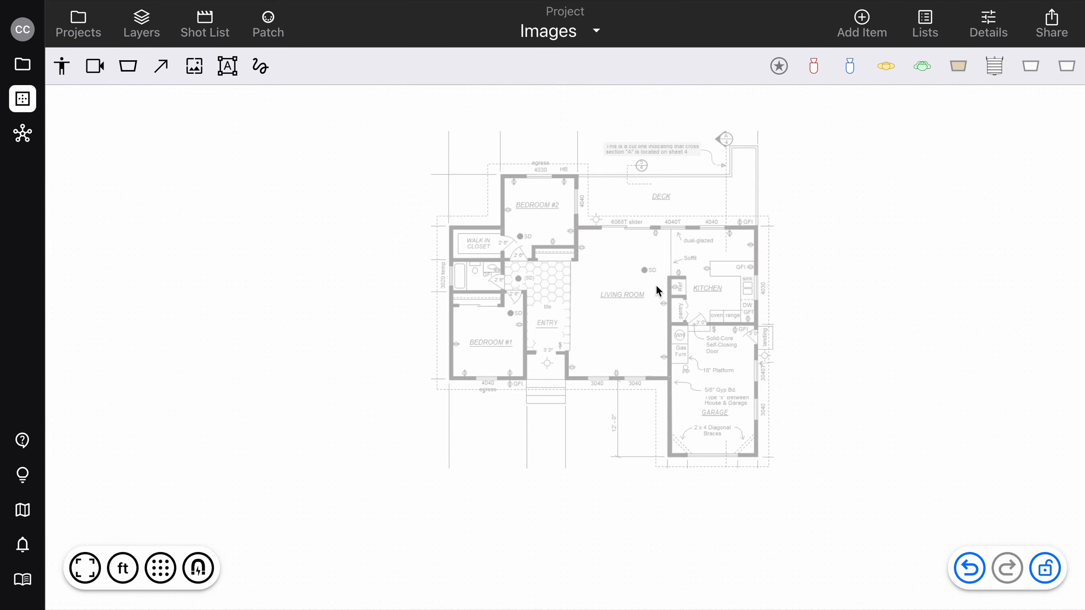
click(613, 294)
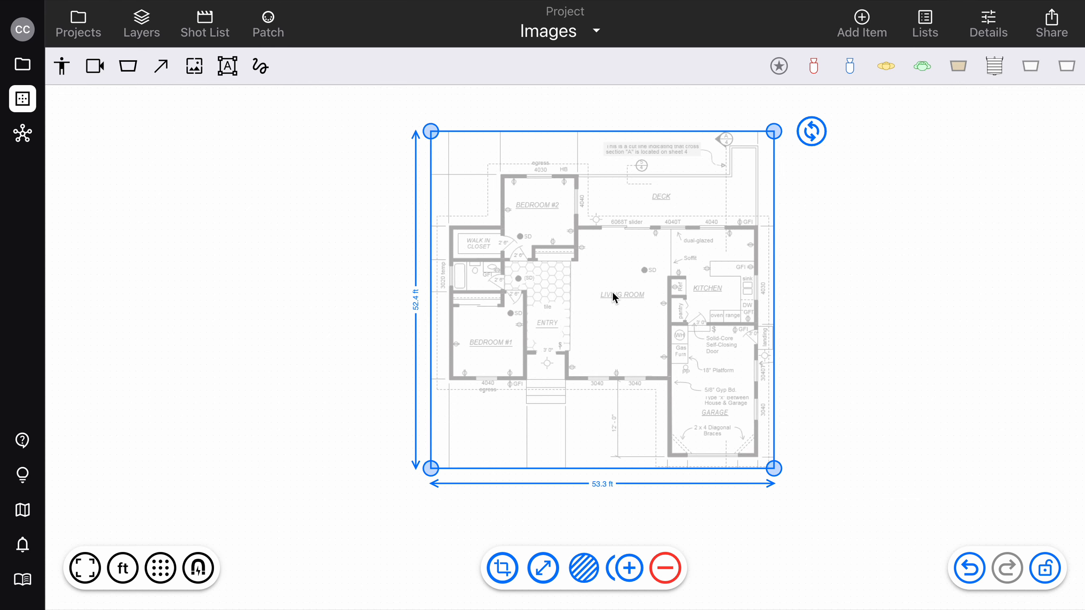
right_click(612, 292)
mouse_move(672, 314)
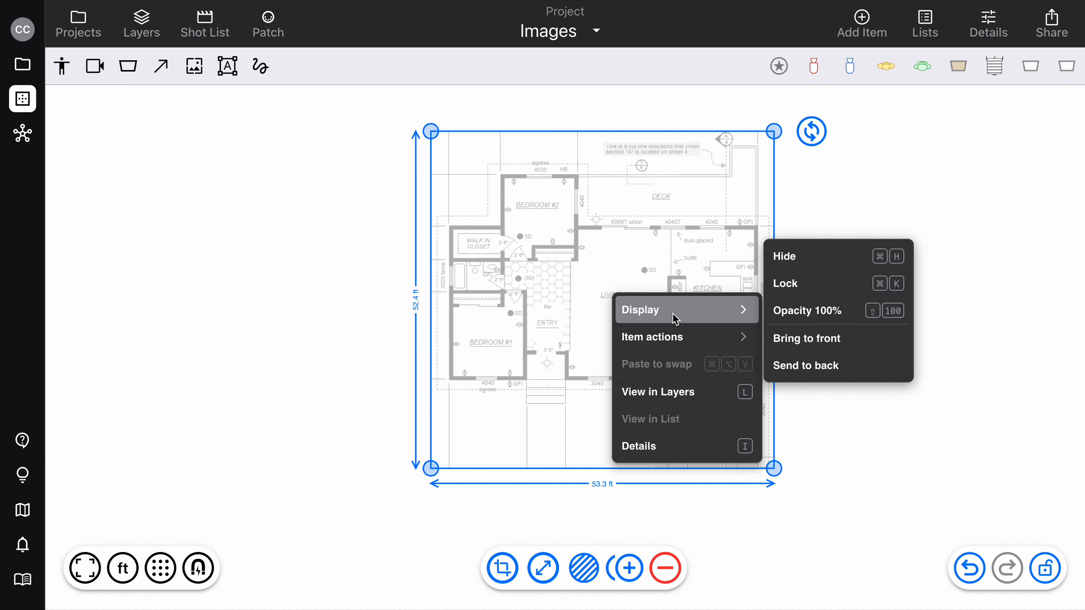
click(882, 284)
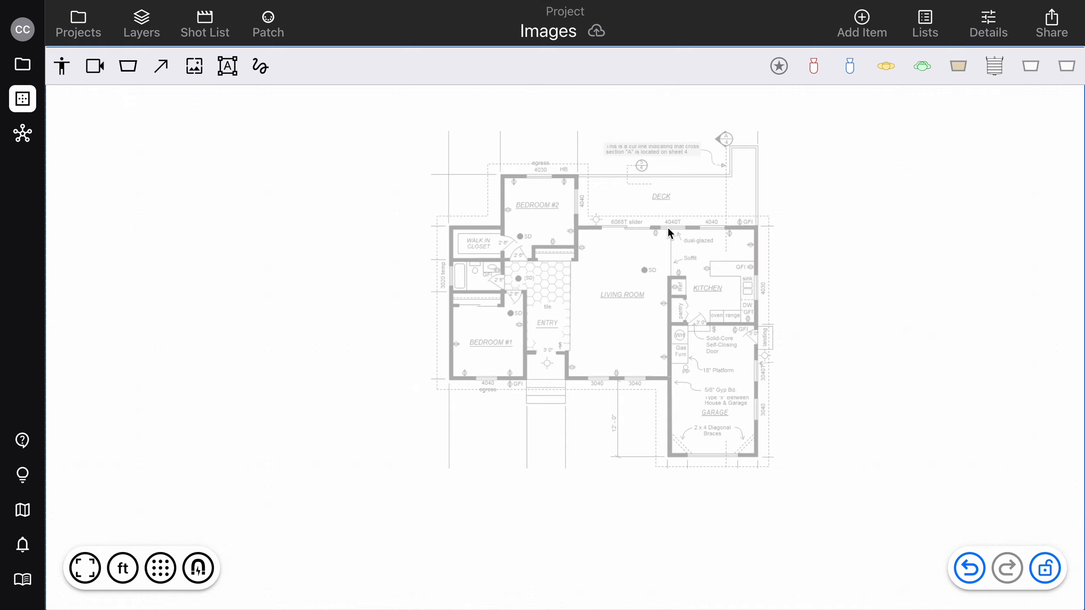
click(608, 328)
click(550, 266)
Find the locked image in the project's layer list, unlock it there and close the list.
click(142, 25)
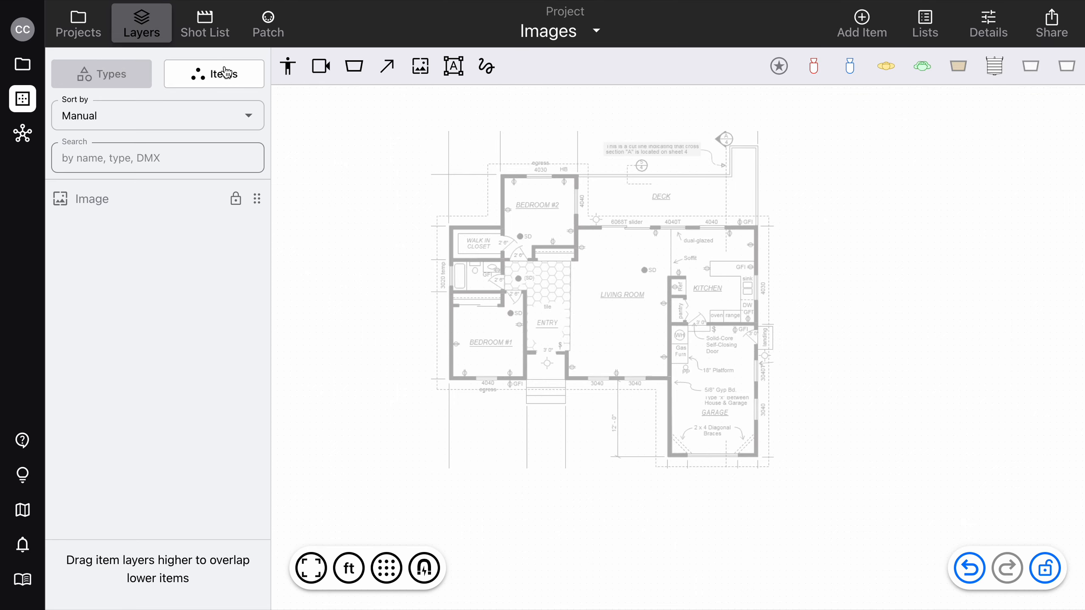
click(141, 199)
click(239, 204)
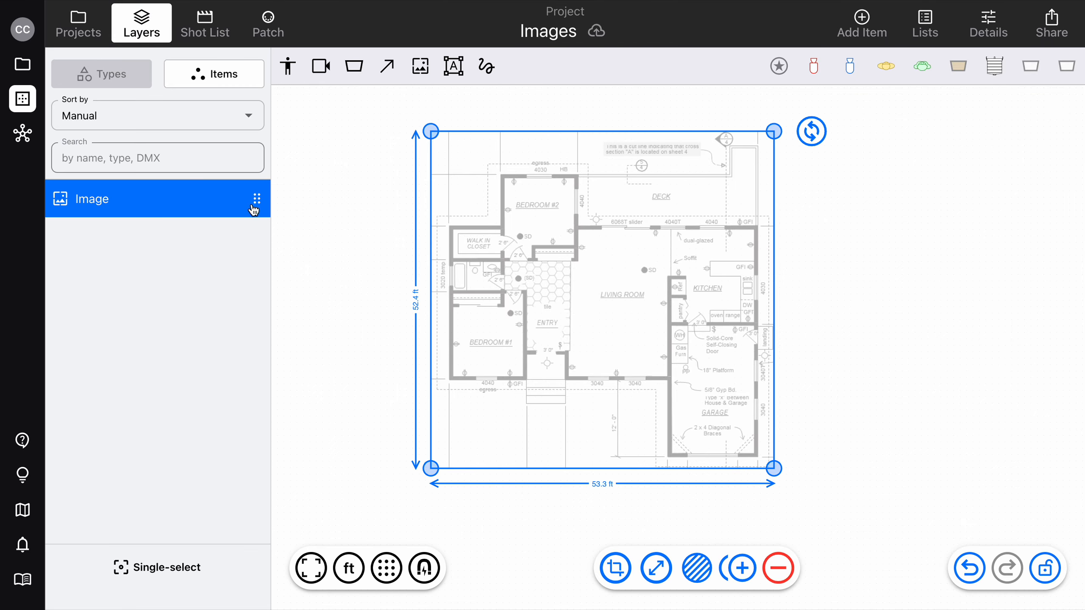
click(142, 24)
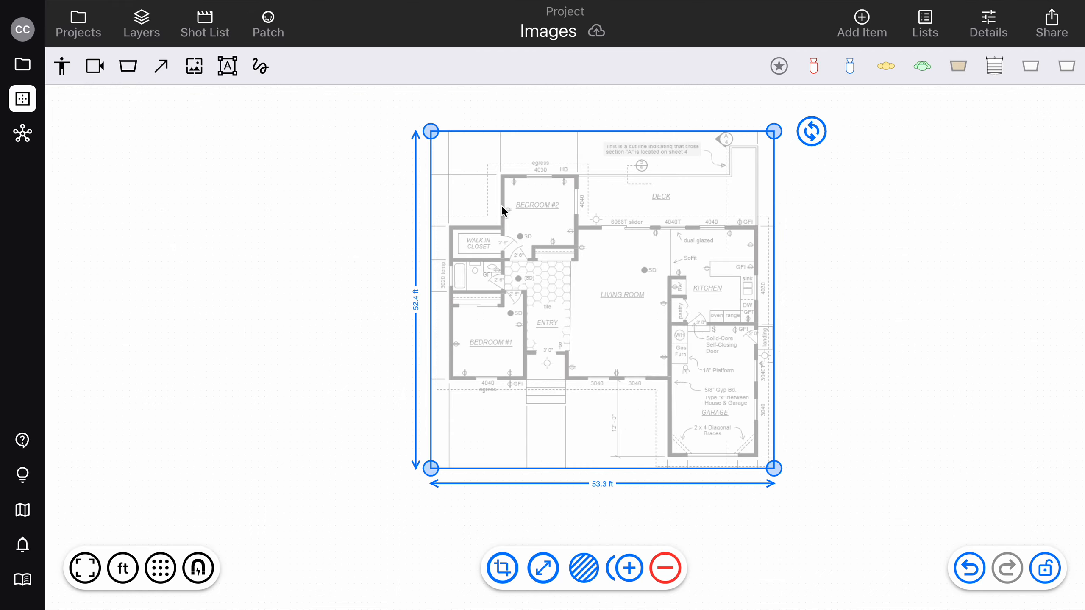
Unlock the floor plan image directly on the canvas.
click(293, 253)
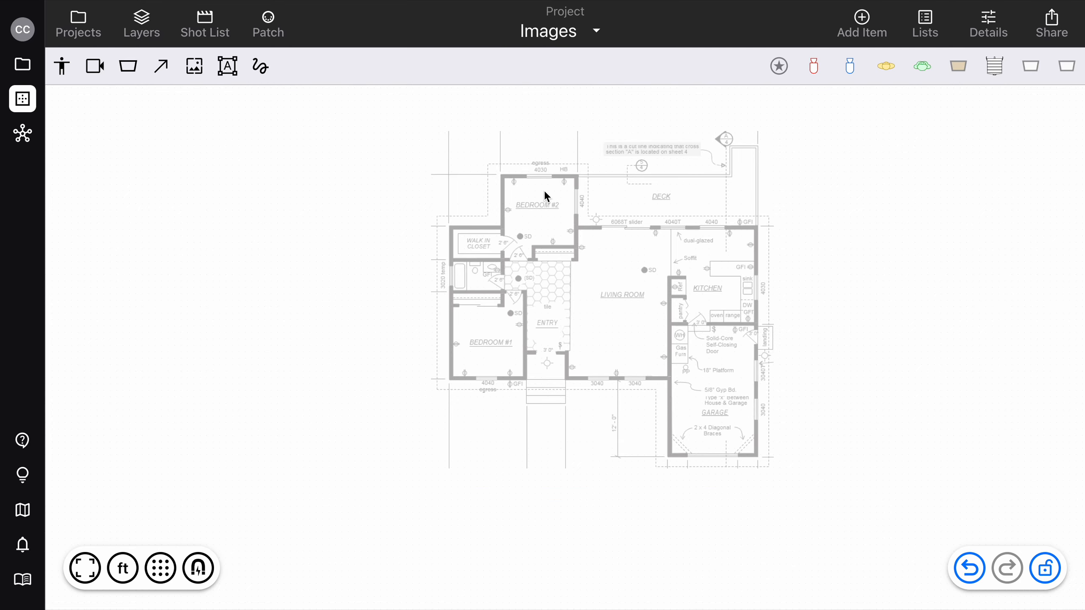
right_click(220, 186)
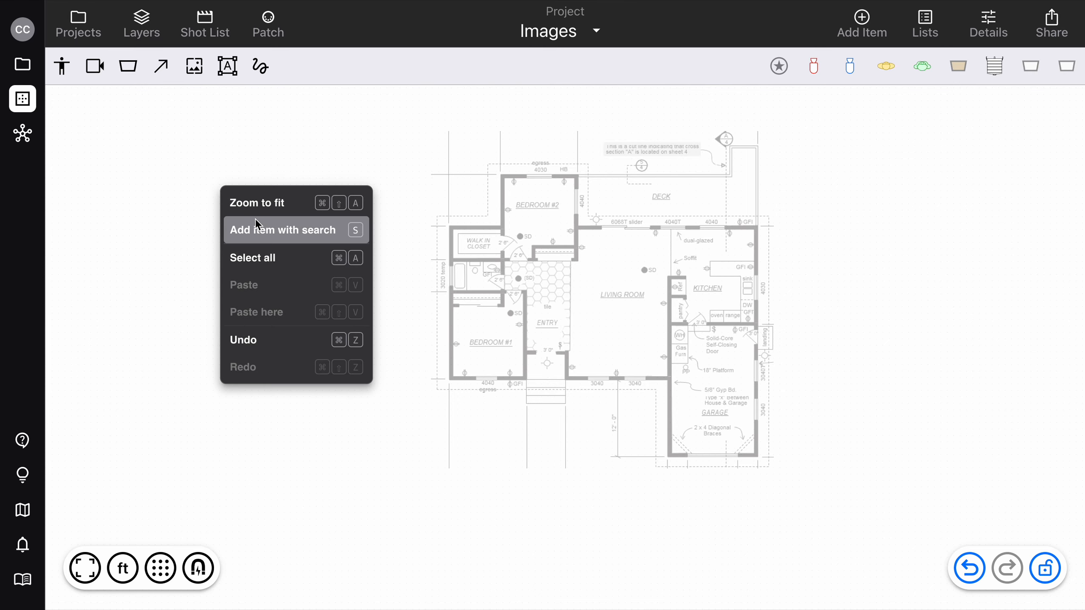
click(165, 221)
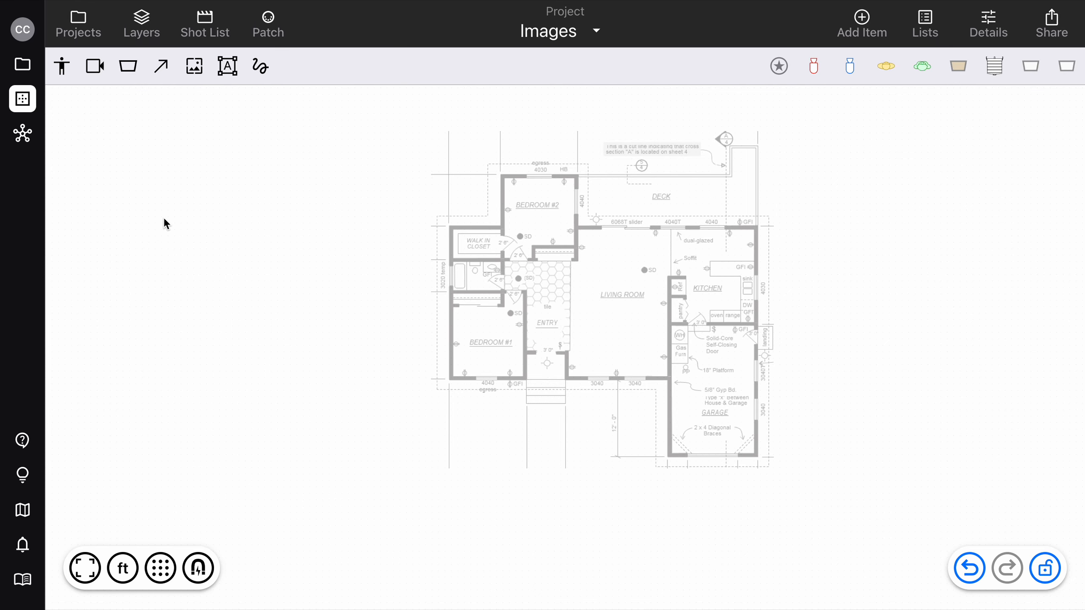
right_click(551, 188)
click(586, 204)
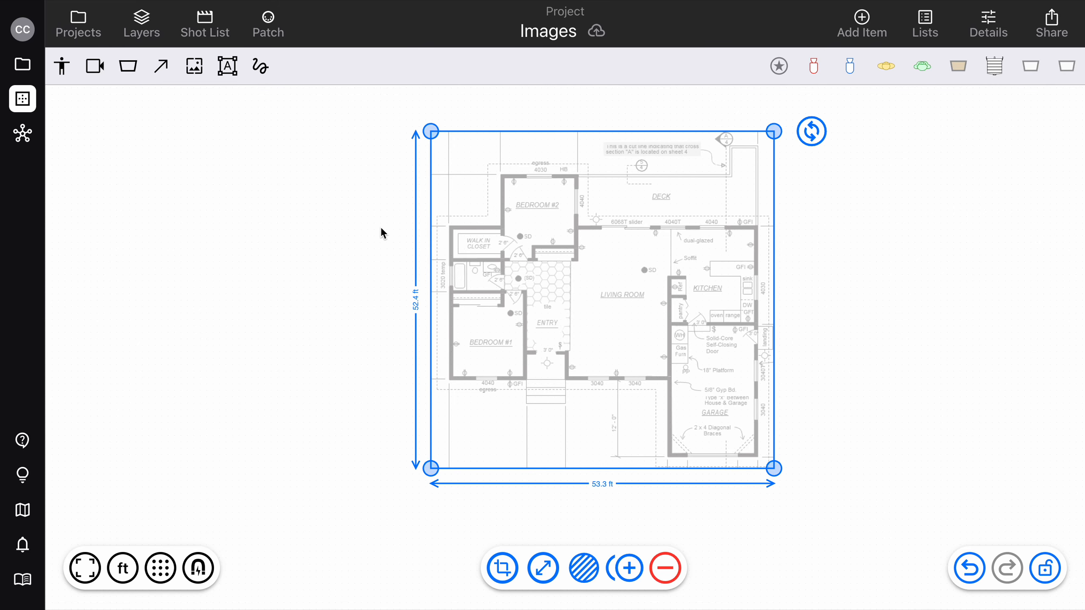